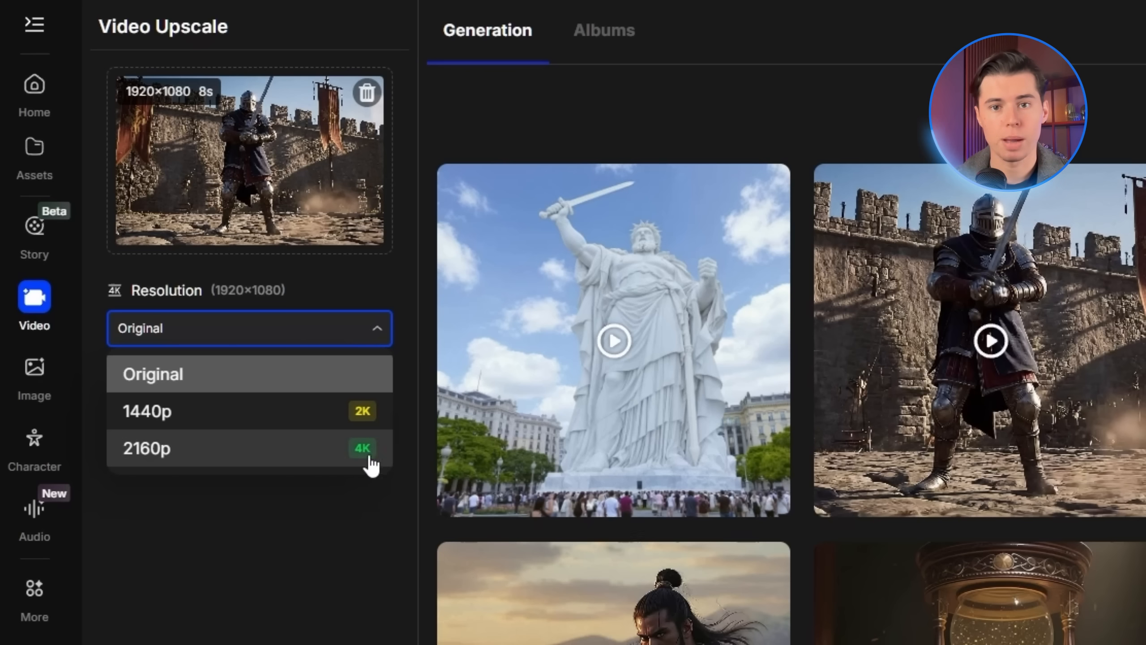
Set the output resolution of the knight video upscale to 2160p (4K).
click(369, 454)
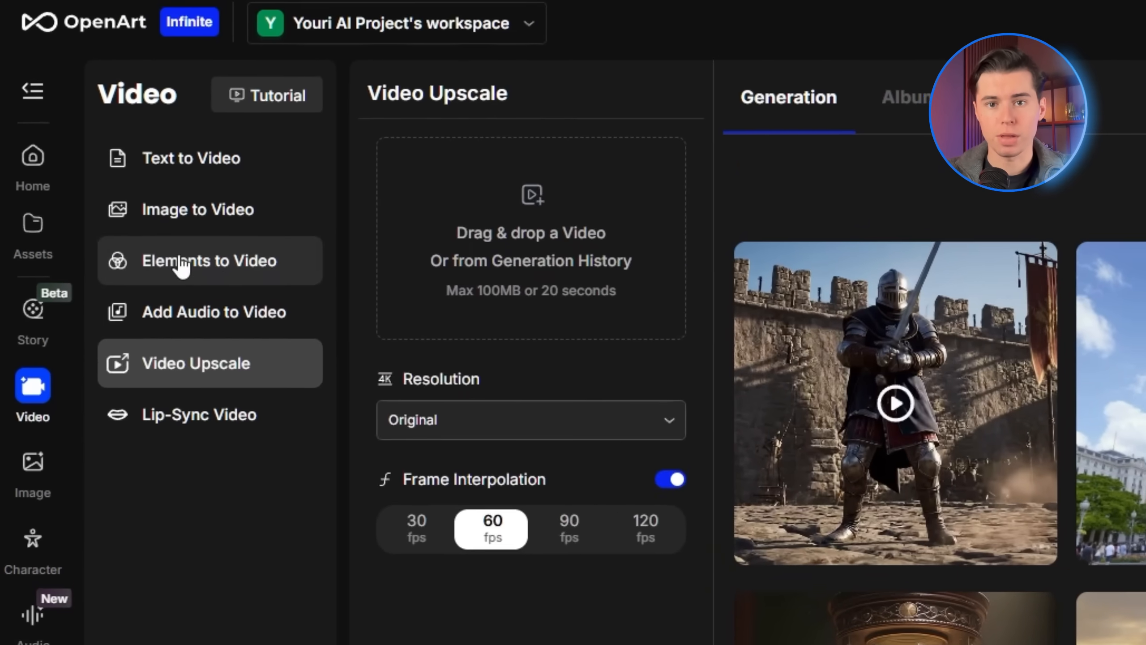
Look through the video creation modes, including the one for adding audio to a video.
click(122, 181)
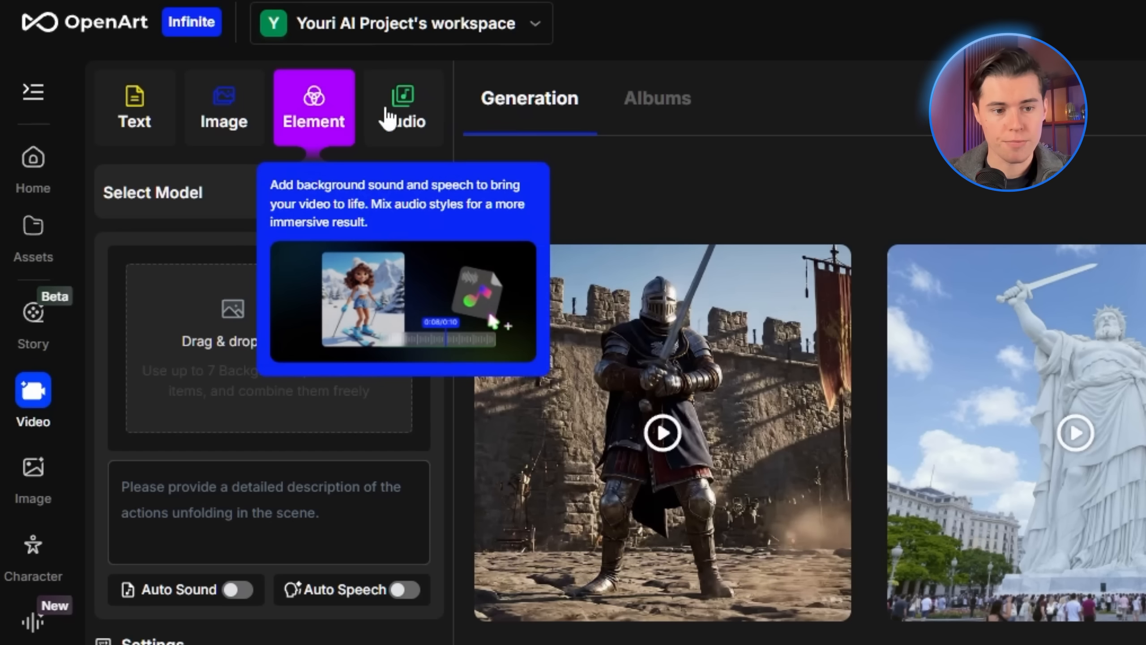
click(404, 108)
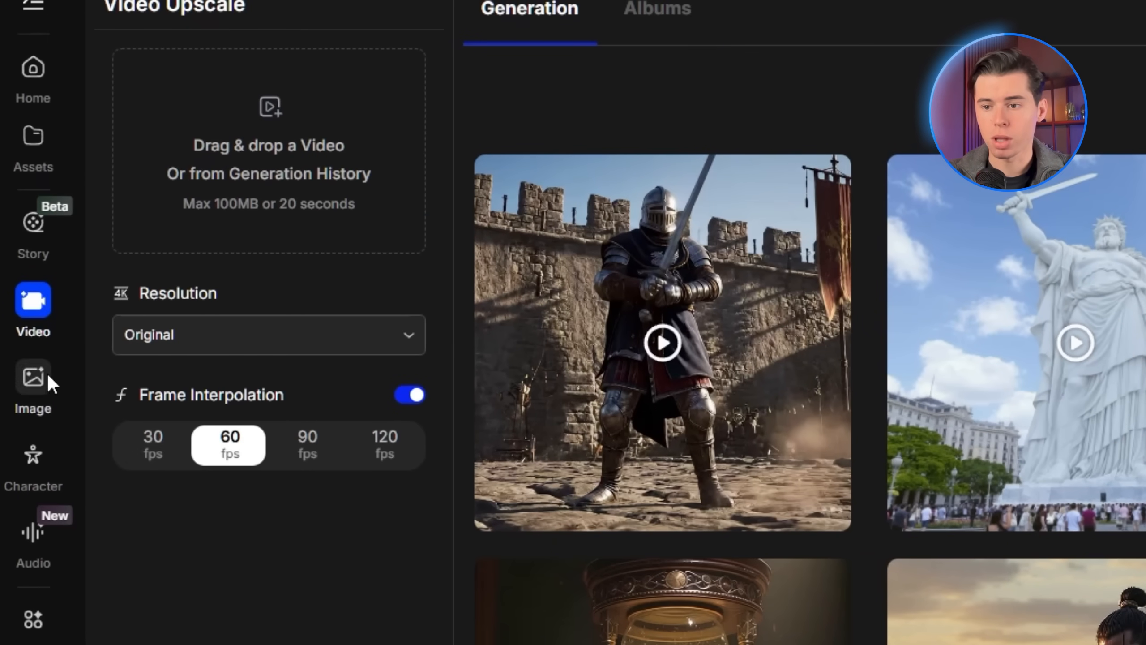
Switch to image generation and choose Juggernaut Flux Pro as the model.
click(35, 379)
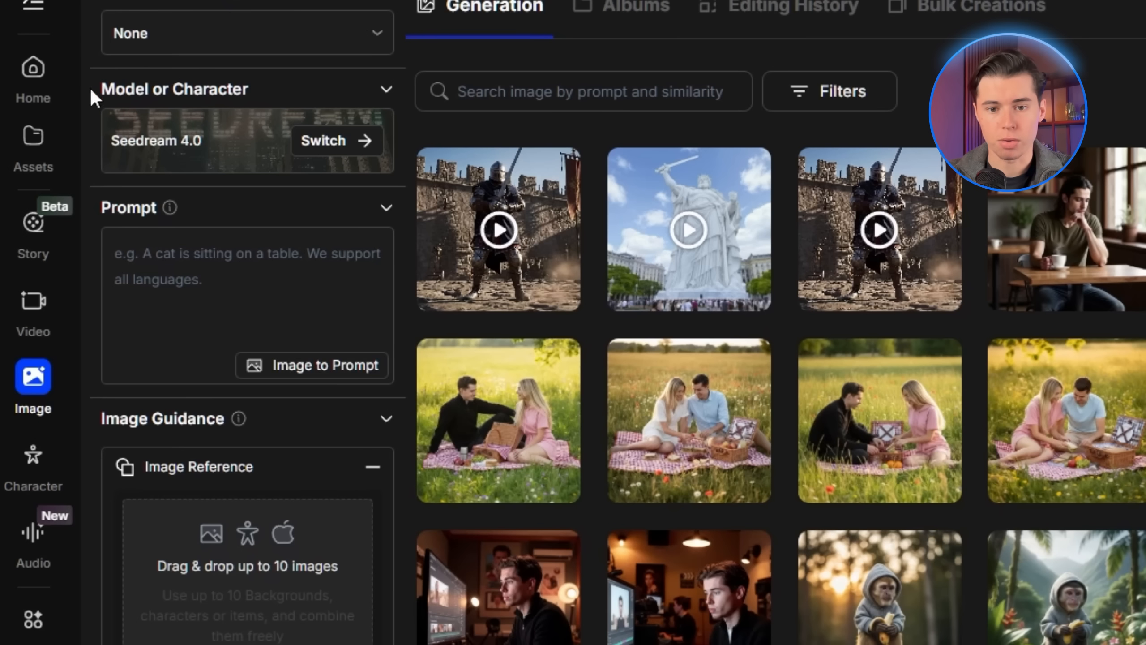
click(343, 144)
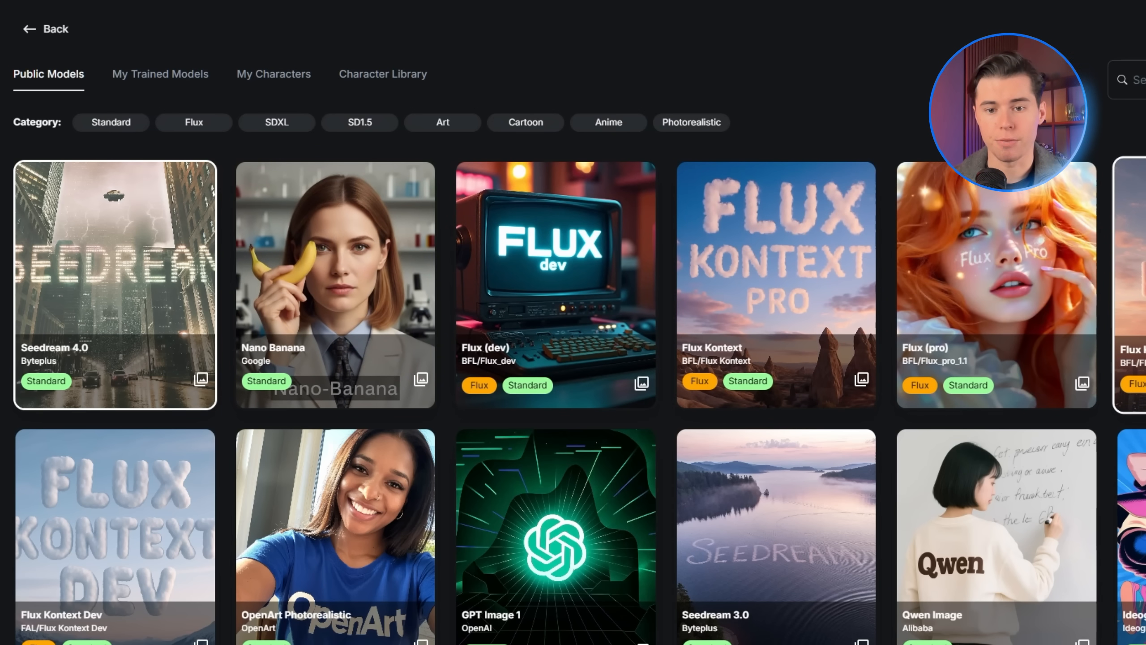
scroll(573, 343, down, 10)
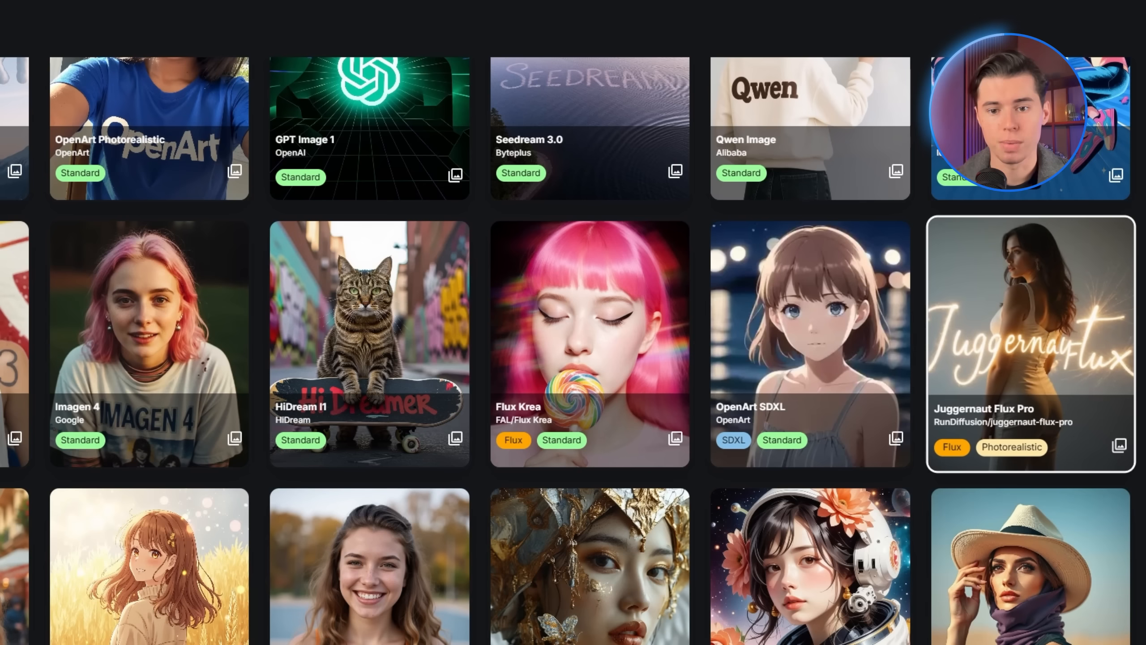
click(1046, 343)
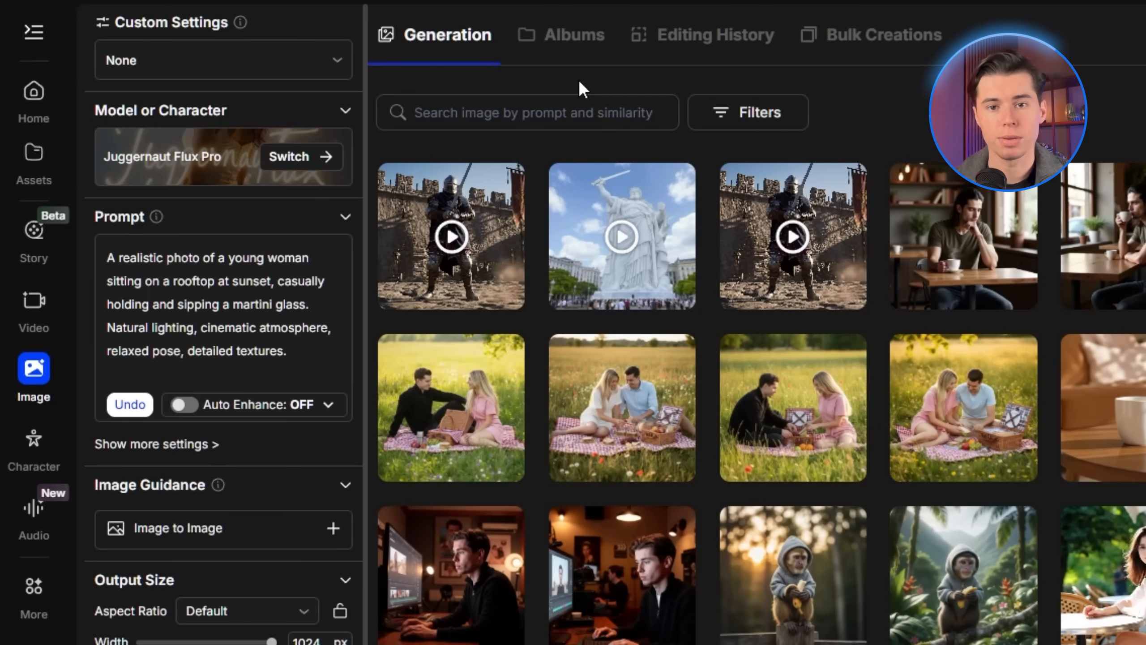
Turn on Auto Enhance for the prompt and show the additional prompt settings.
click(214, 385)
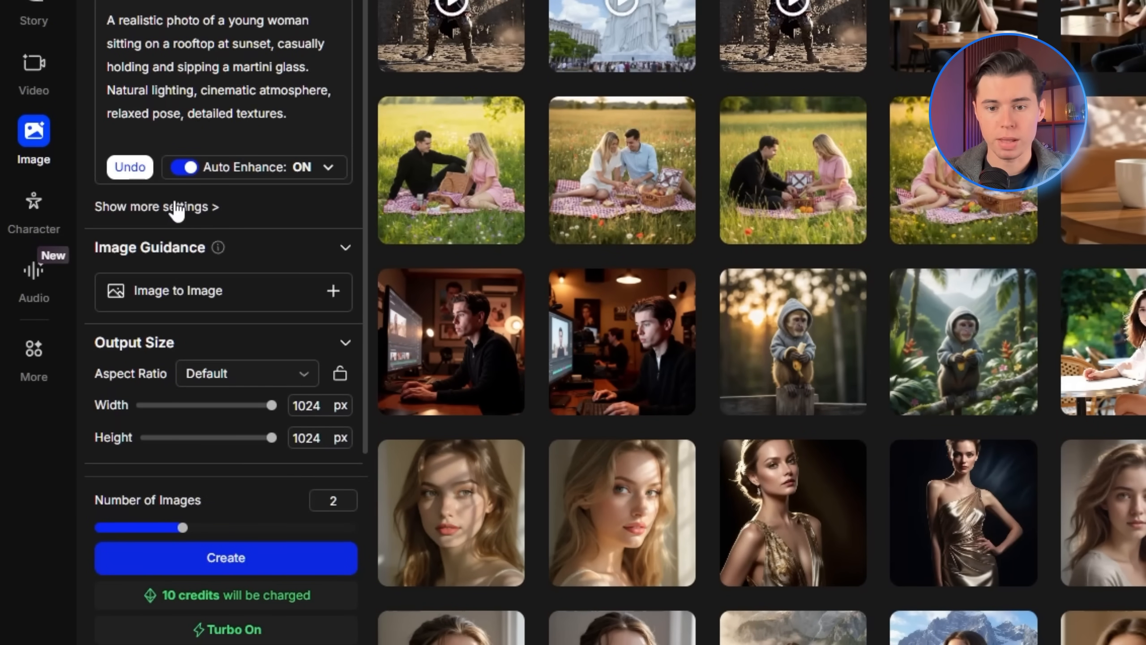
click(177, 208)
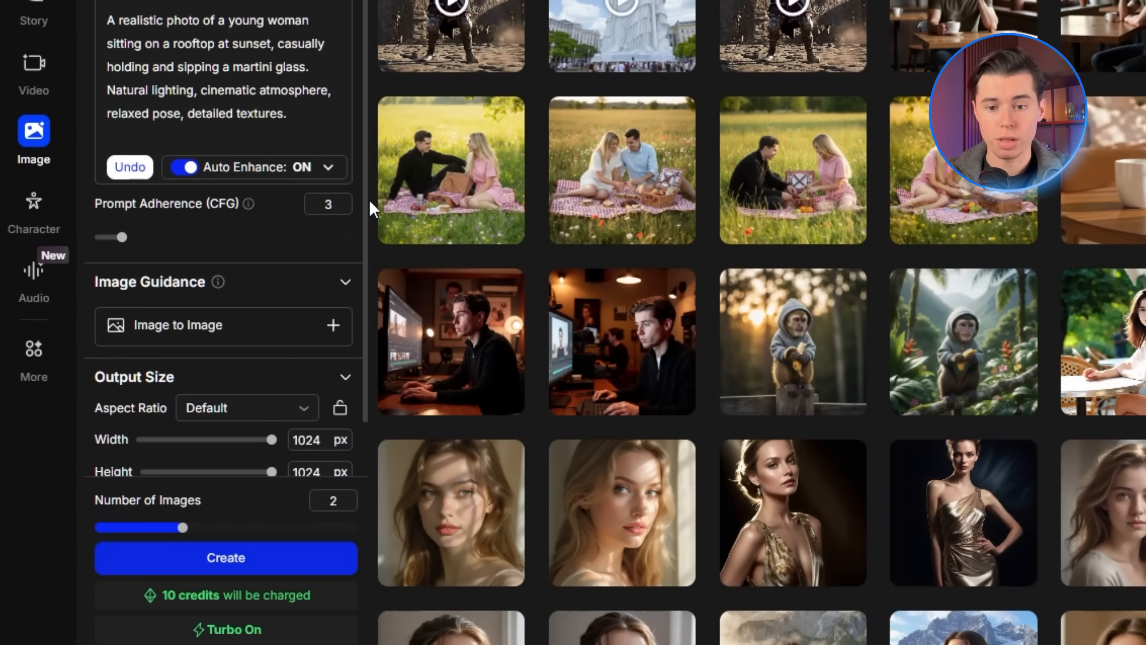
scroll(367, 200, down, 1)
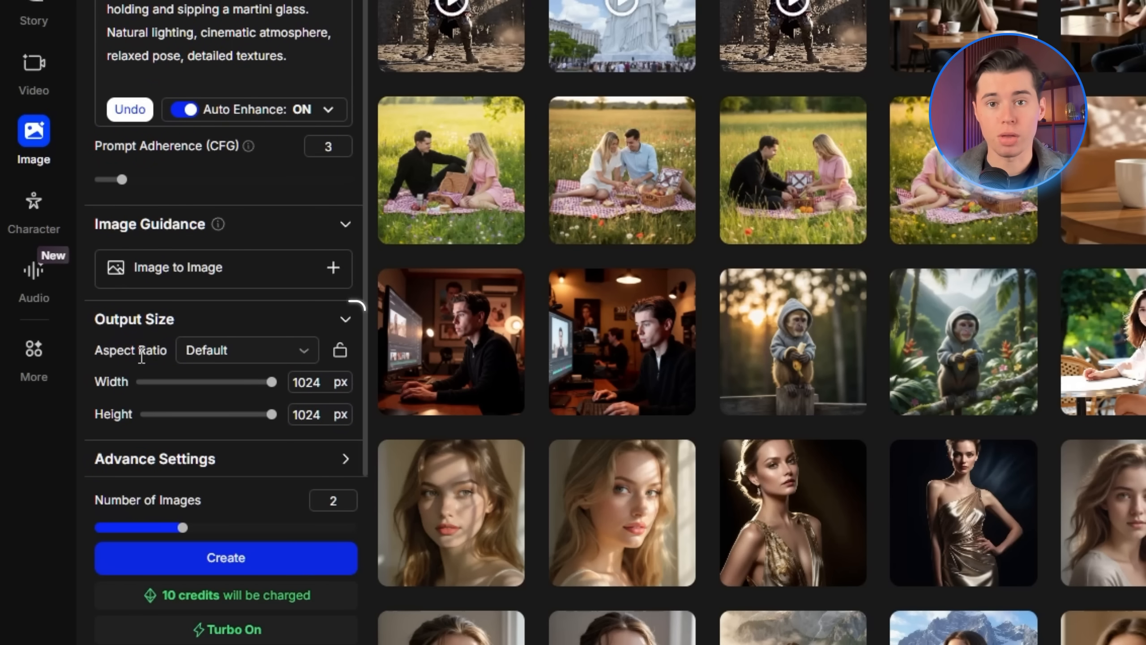
Set the aspect ratio to Landscape (3:2) and generate four images from the rooftop sunset prompt.
click(307, 355)
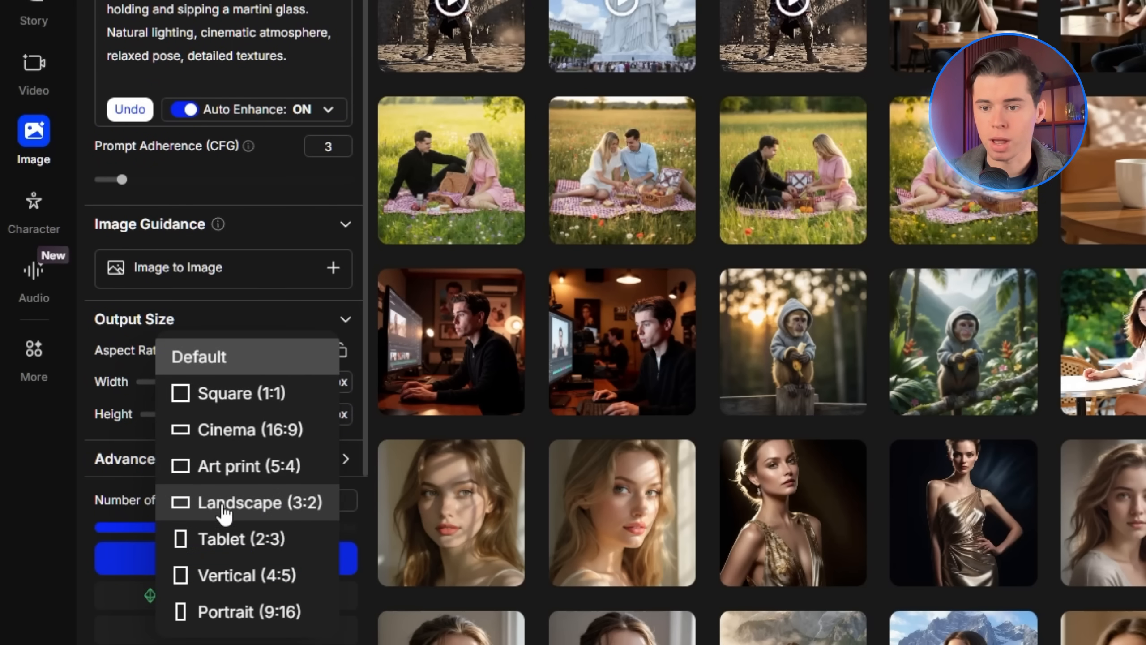
click(272, 514)
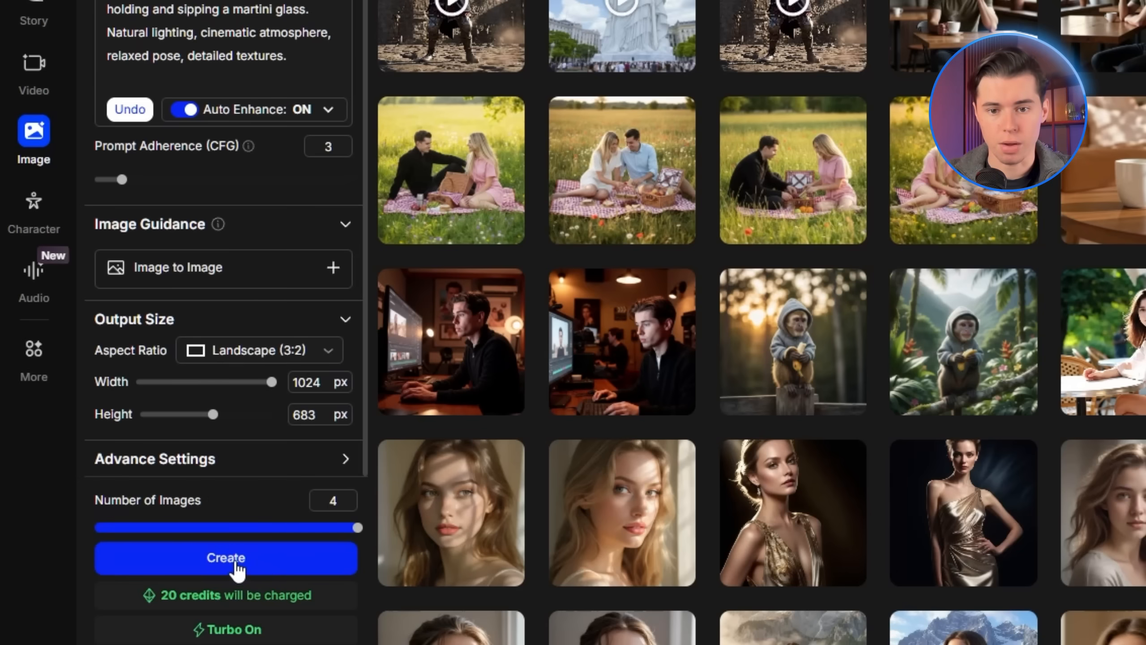
click(222, 558)
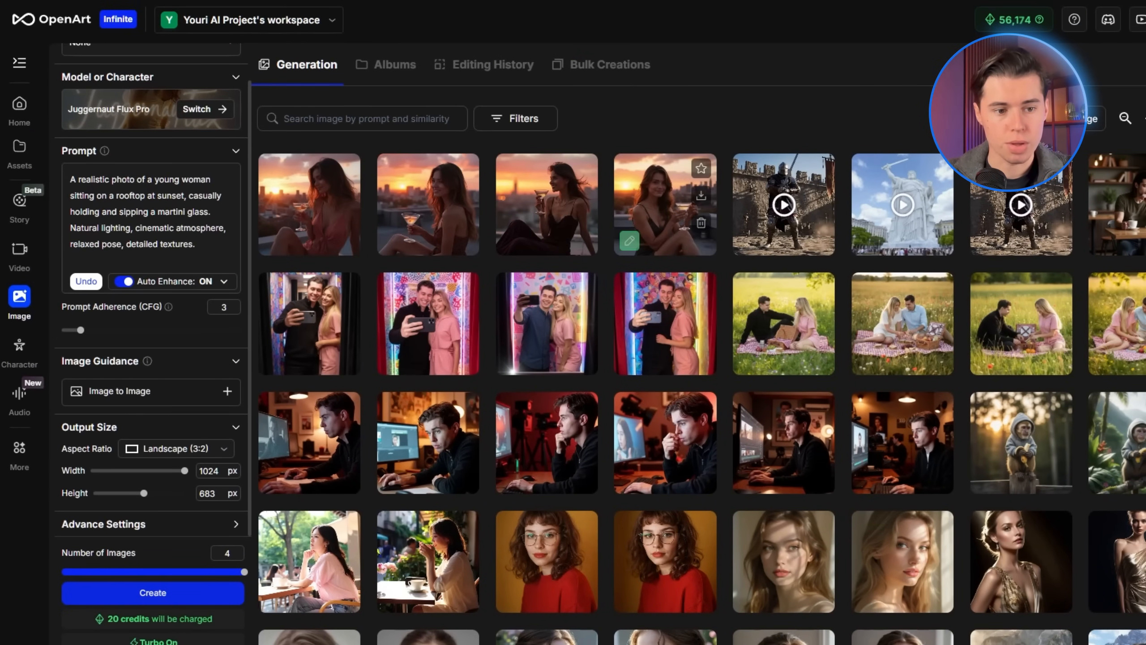
Open the generated rooftop images and browse back to the woman holding the martini low above her knee.
click(665, 206)
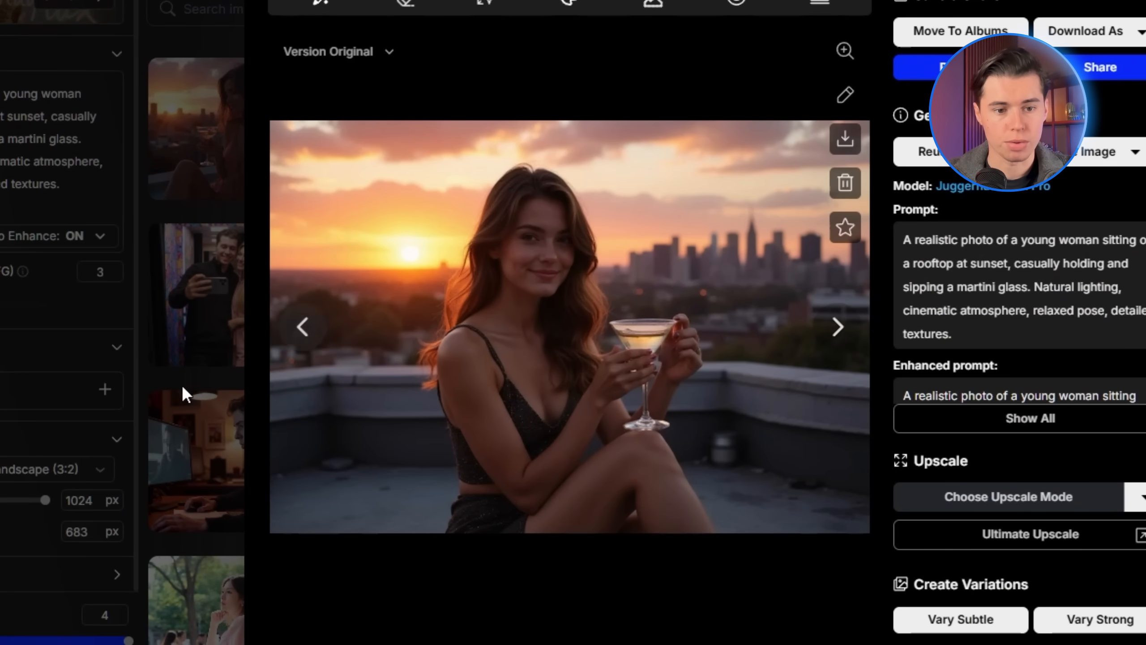
key(Left)
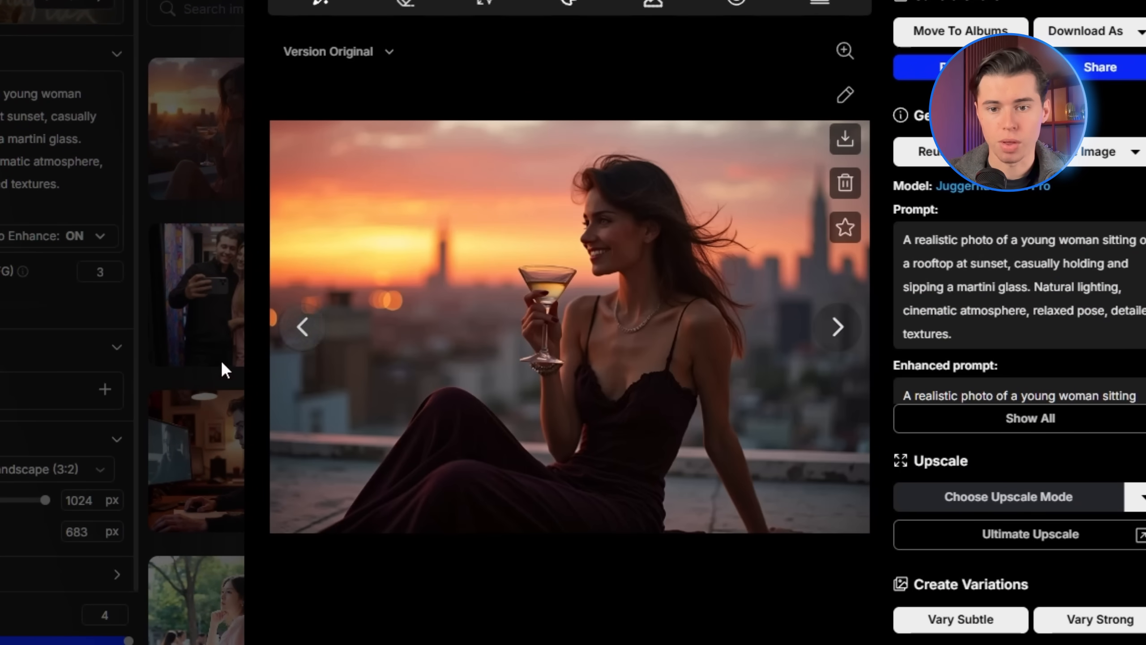
key(Left)
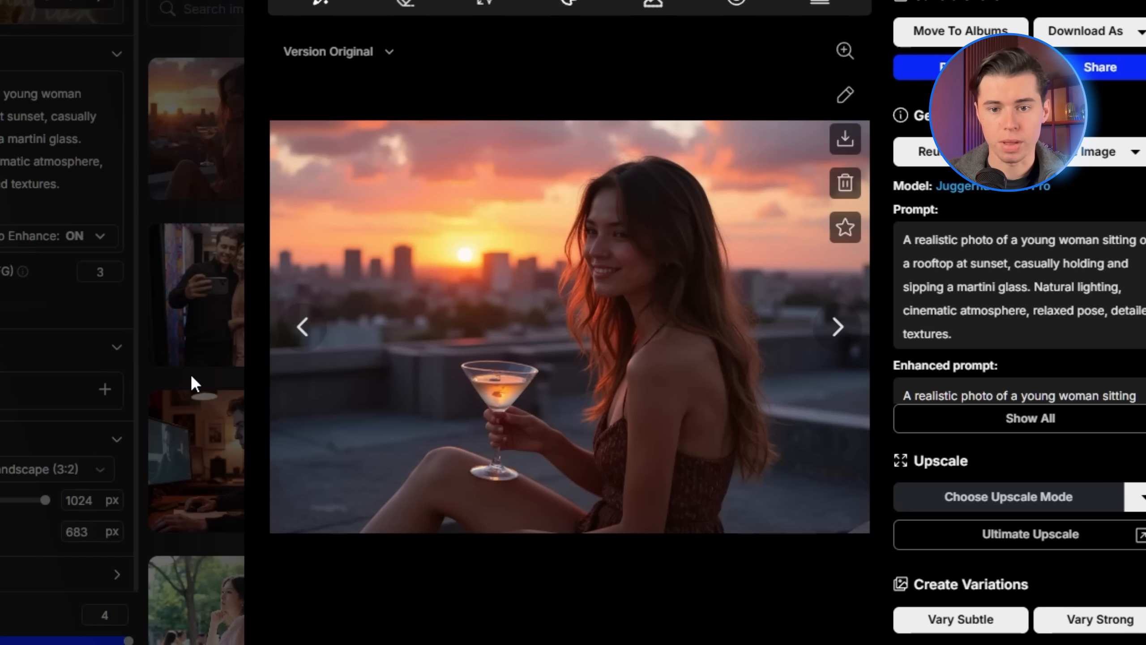
click(298, 342)
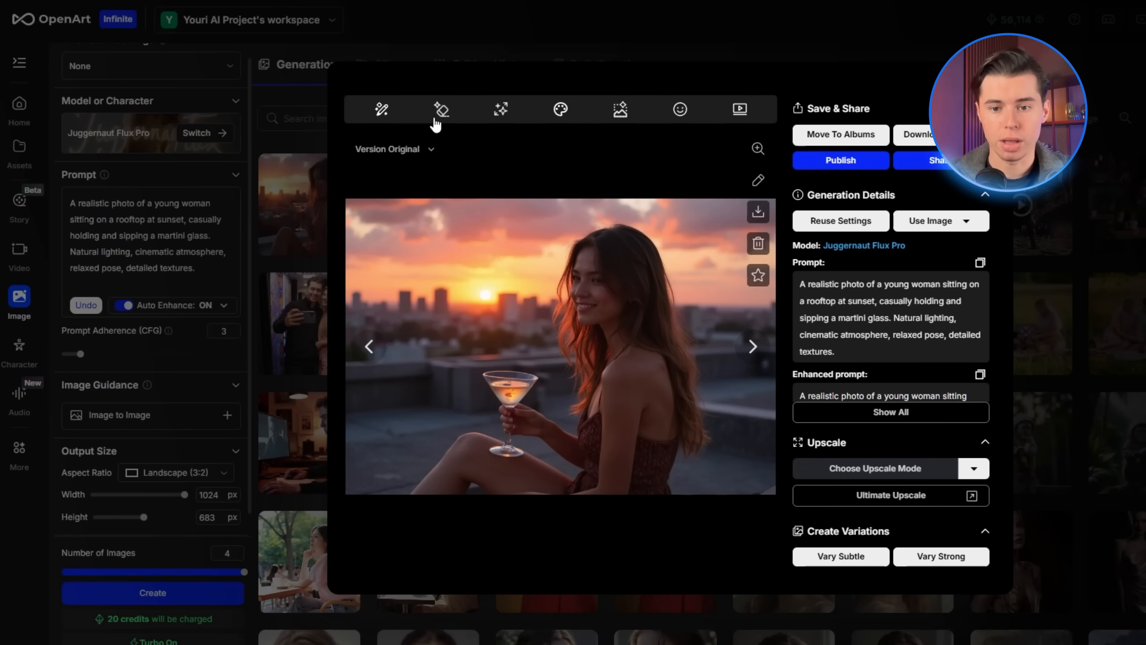
Open the image for inpainting, mask a small area beside the martini glass and enter the prompt "Flower pot".
click(383, 111)
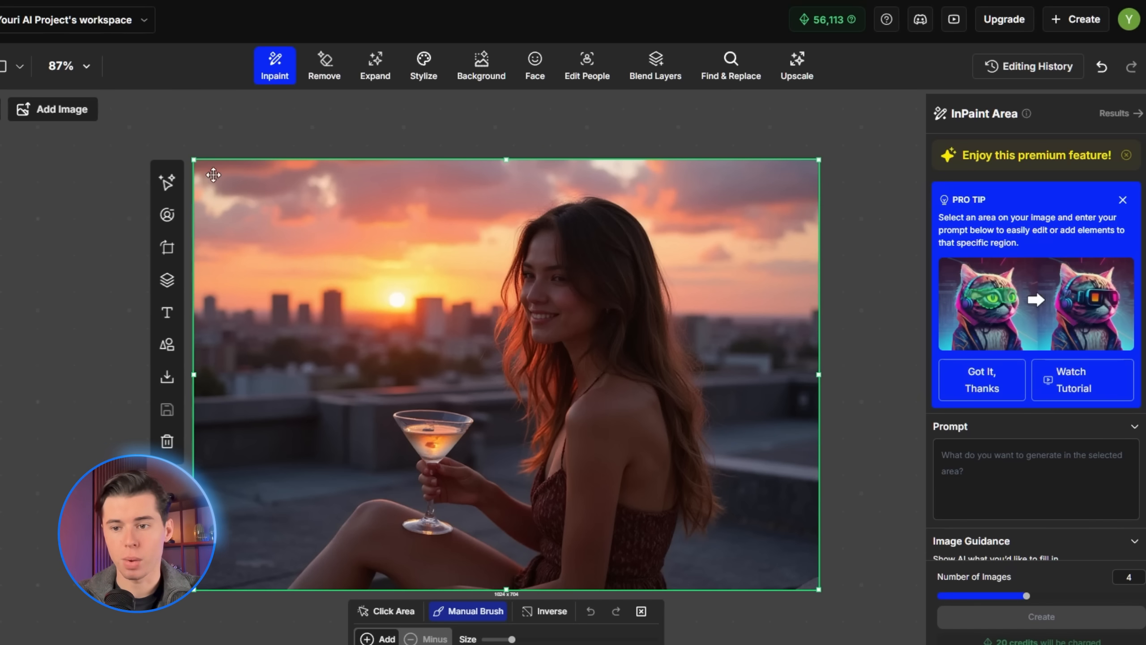
drag(285, 408, 312, 424)
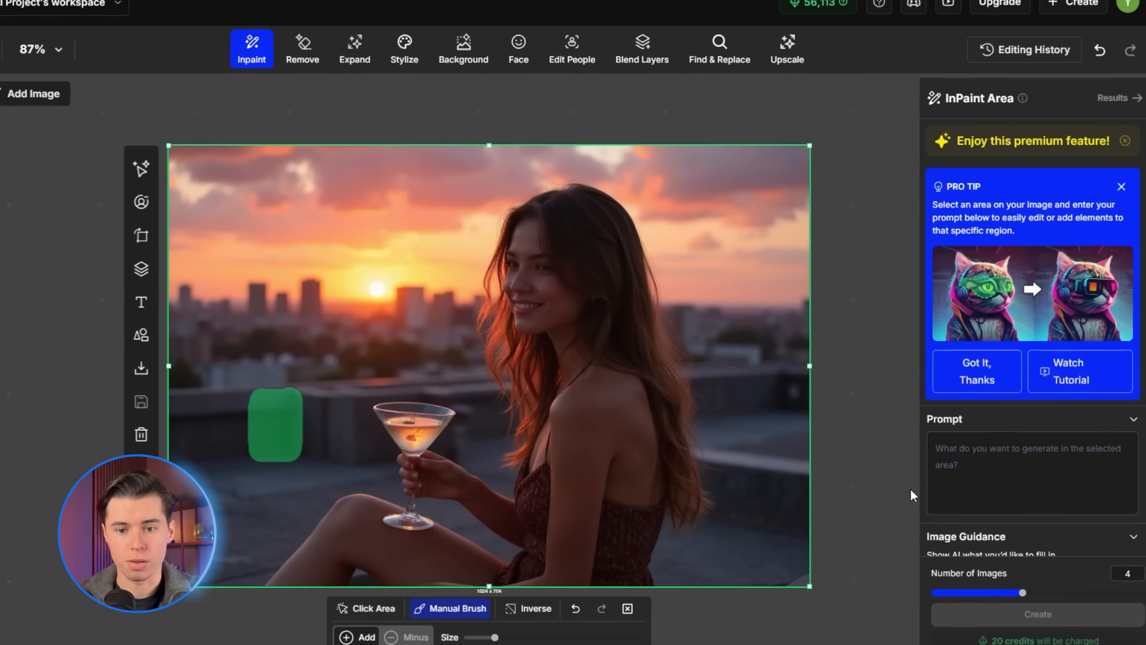
click(913, 494)
text(Flower pot)
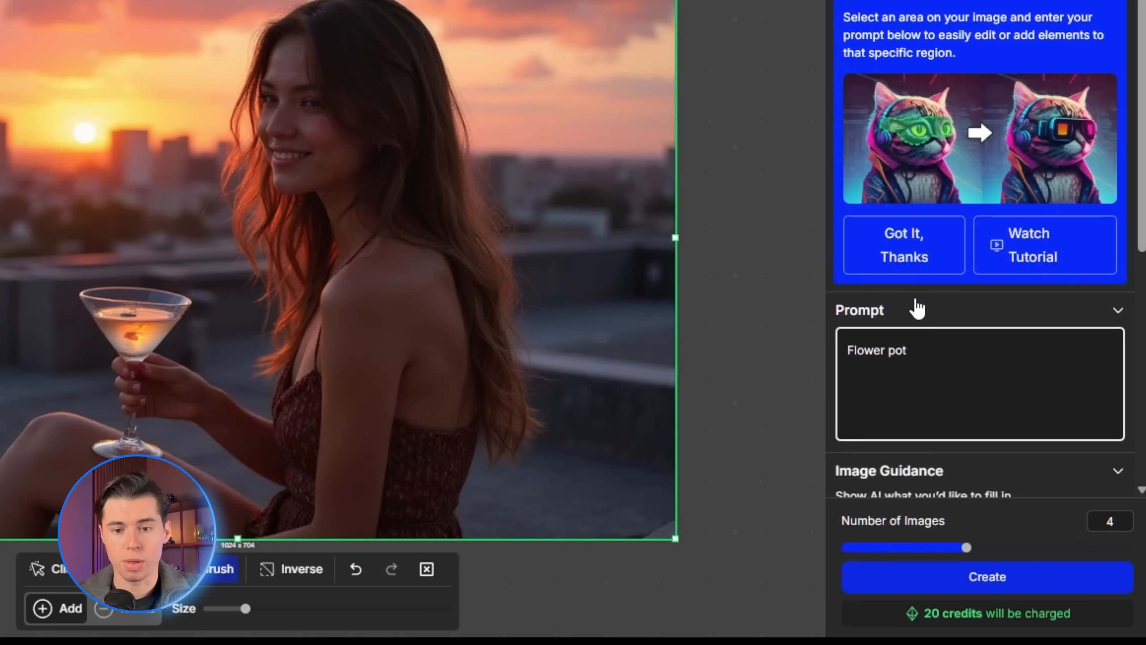
Raise the inpainting Prompt Adherence (CFG) to 29 in the advanced settings.
scroll(916, 309, down, 7)
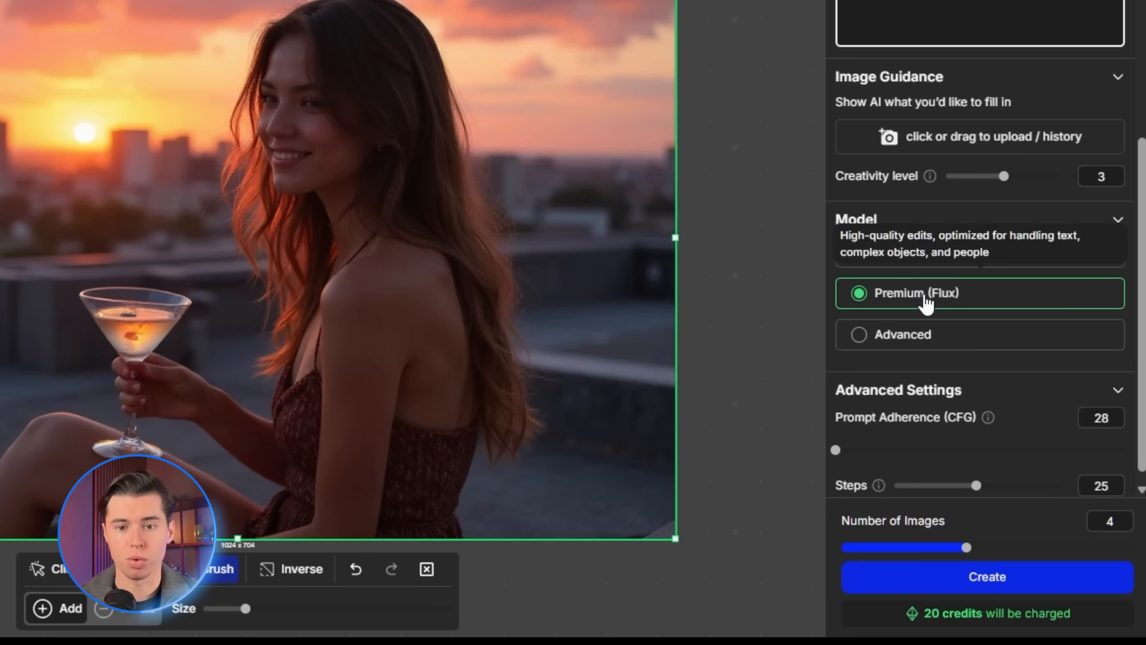
scroll(998, 215, down, 1)
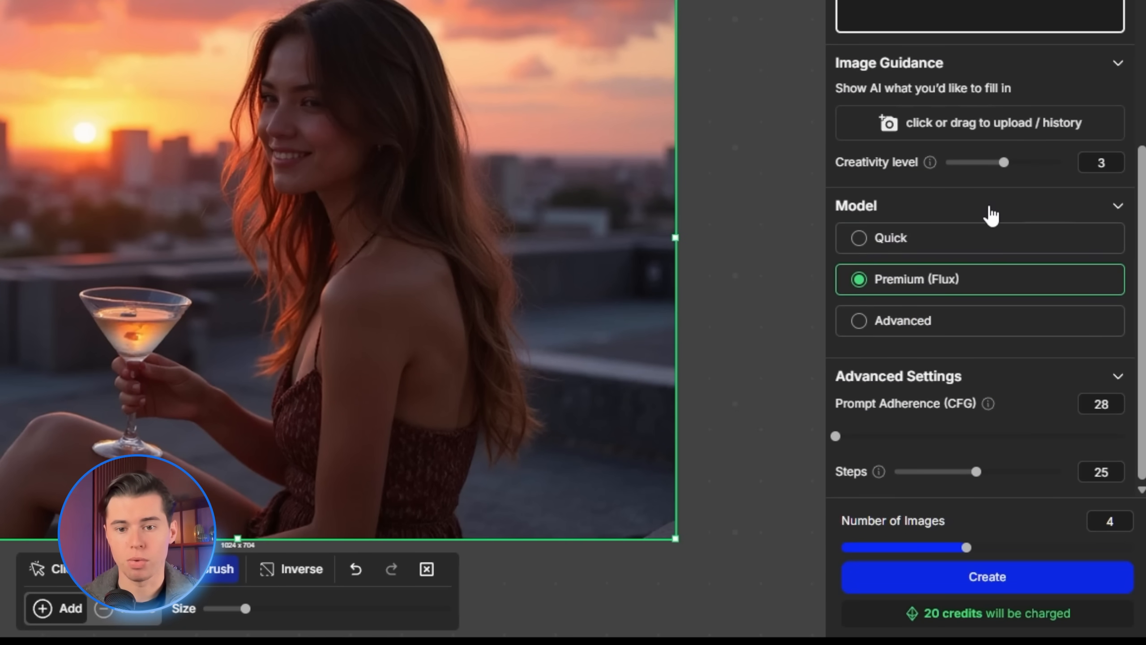
drag(840, 435, 928, 432)
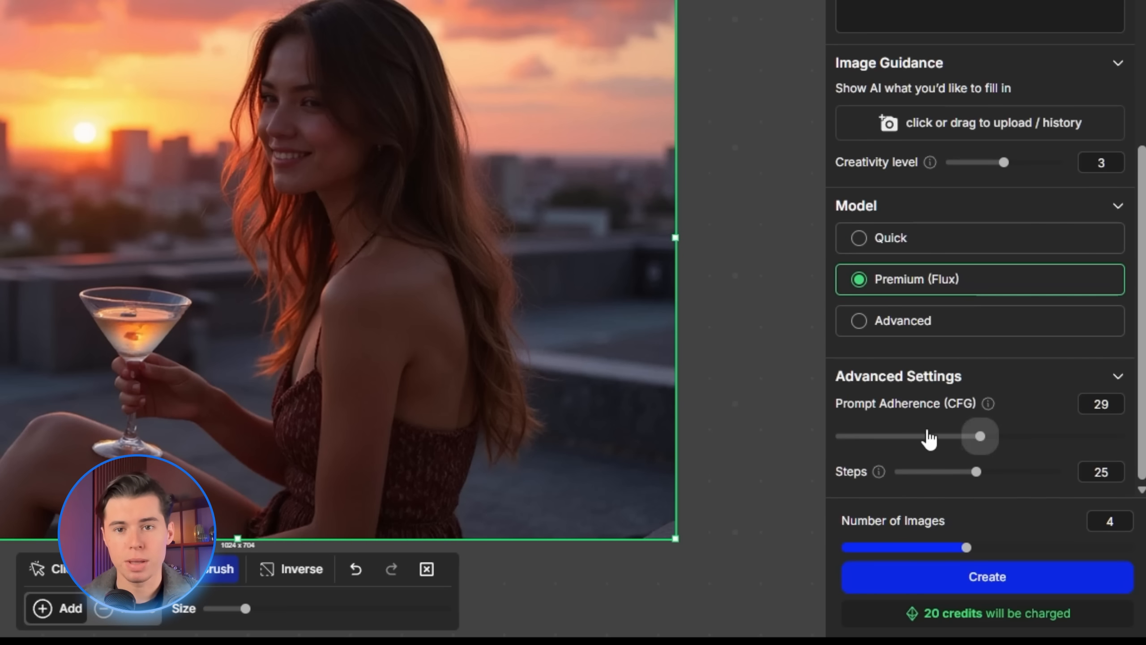
Generate four inpainted variations with the flower pot and apply result 4 to the image.
click(999, 580)
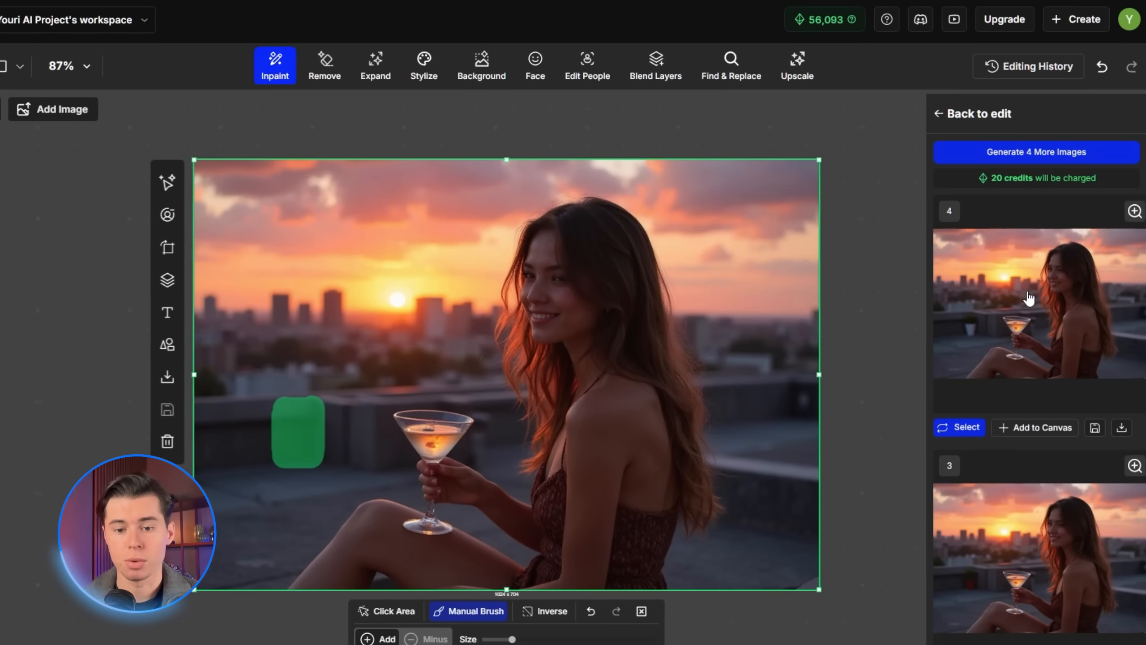
click(1038, 298)
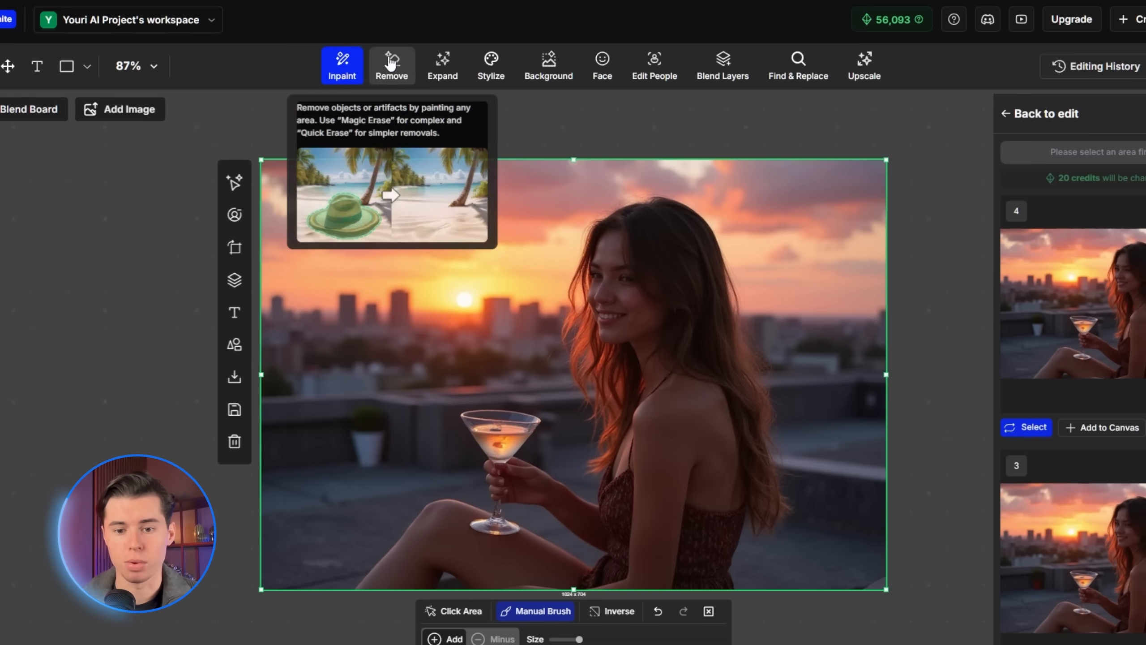
Mask the flower pot and remove it from the image with Magic Erase.
click(389, 61)
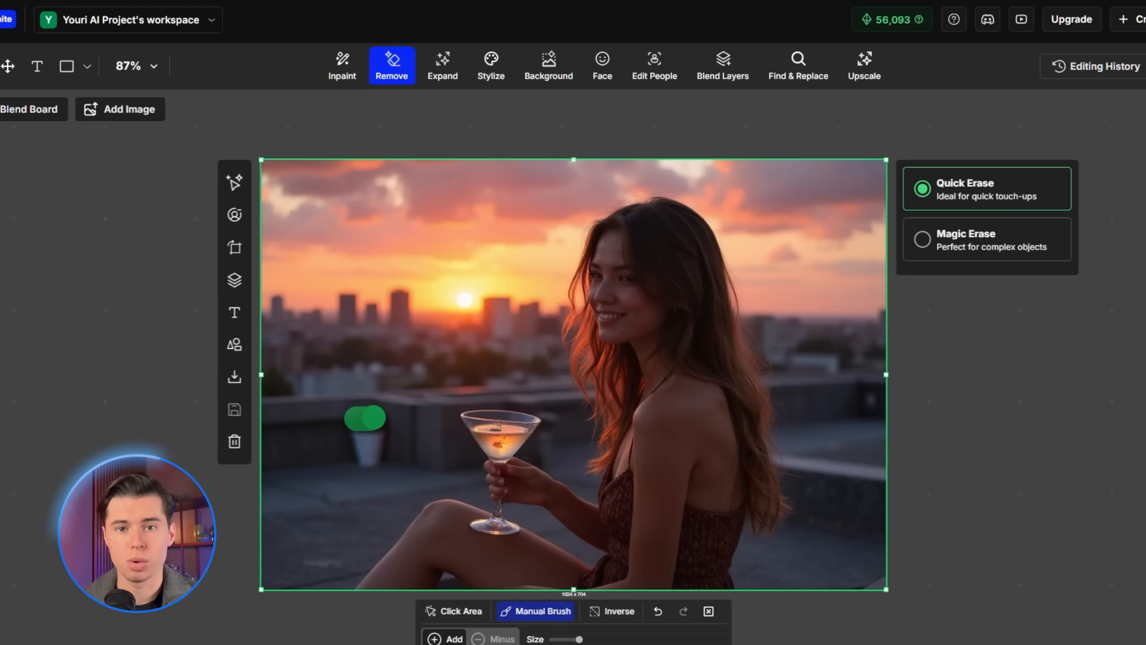
click(941, 253)
click(982, 366)
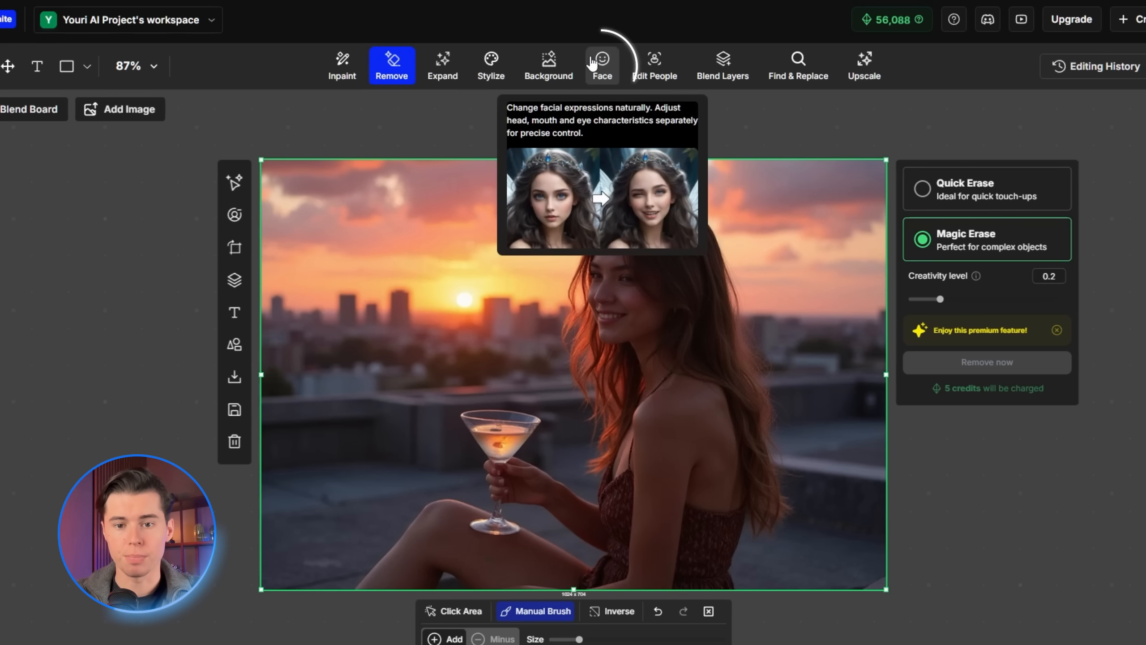
Try the Wink facial expression preset on the woman and replace it with the Looking away preset.
click(601, 63)
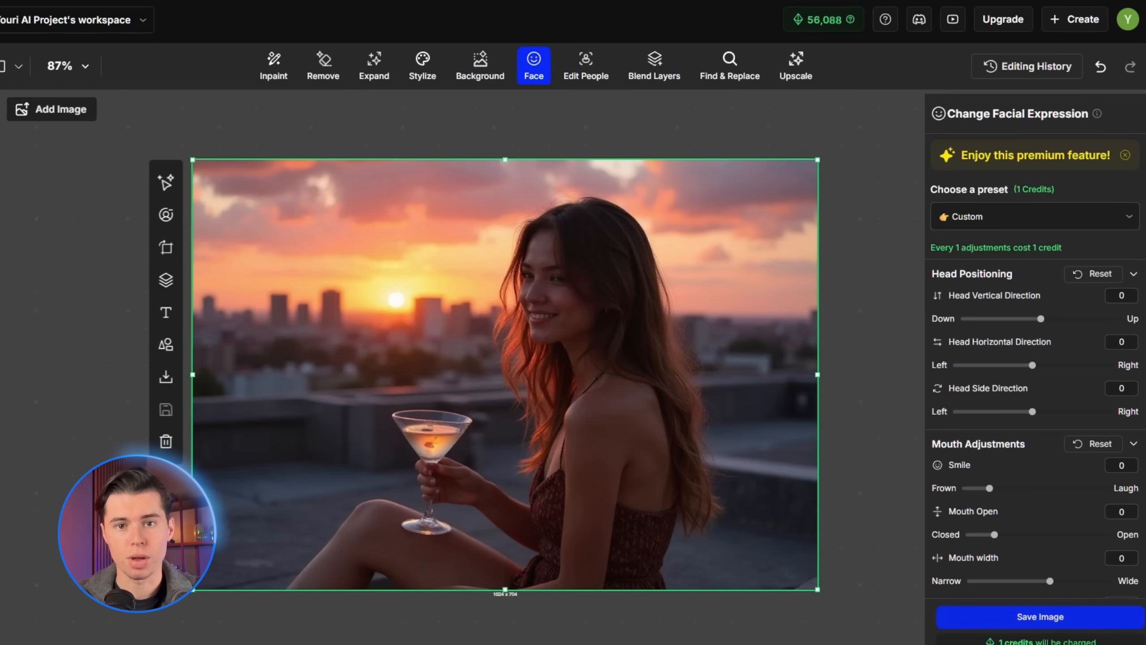
click(971, 217)
click(970, 298)
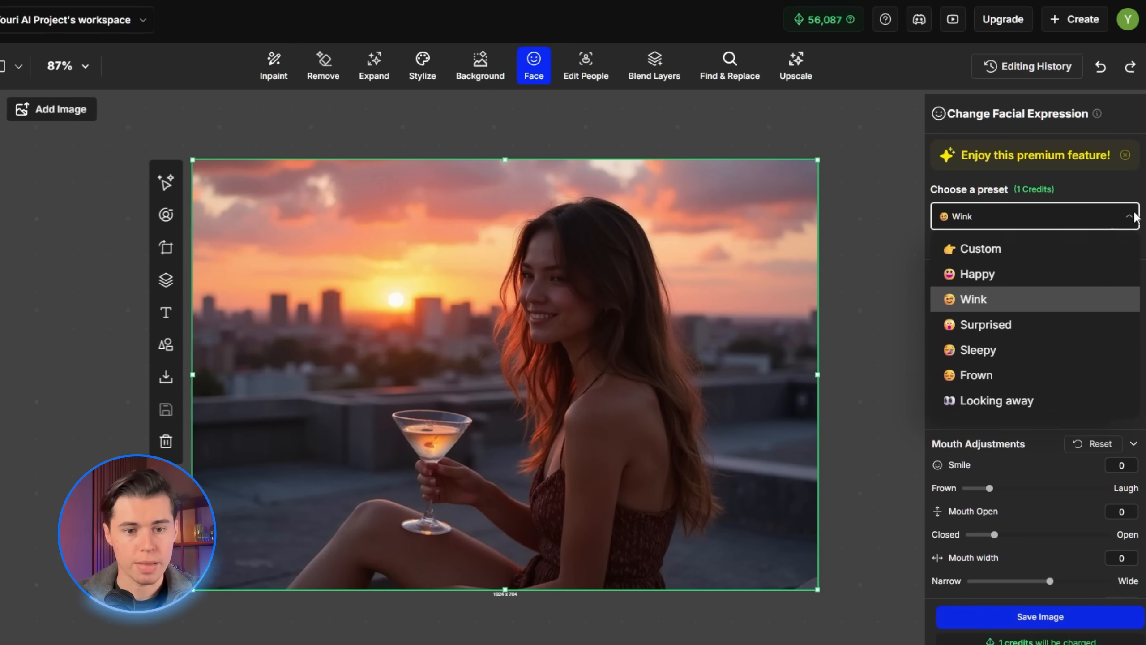
click(998, 400)
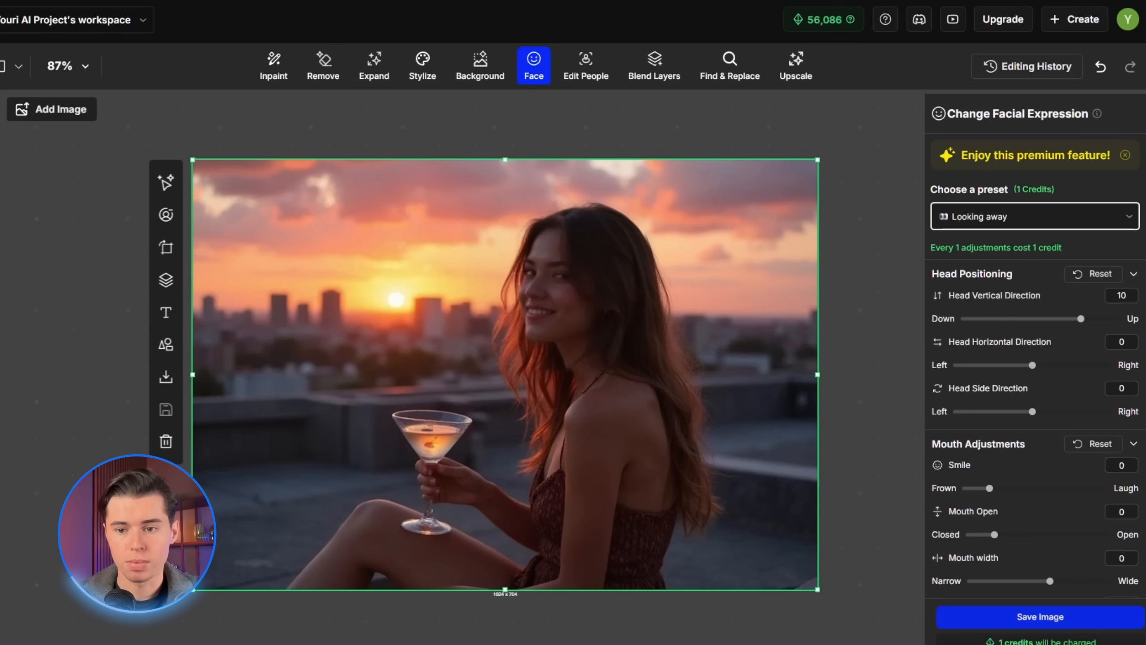